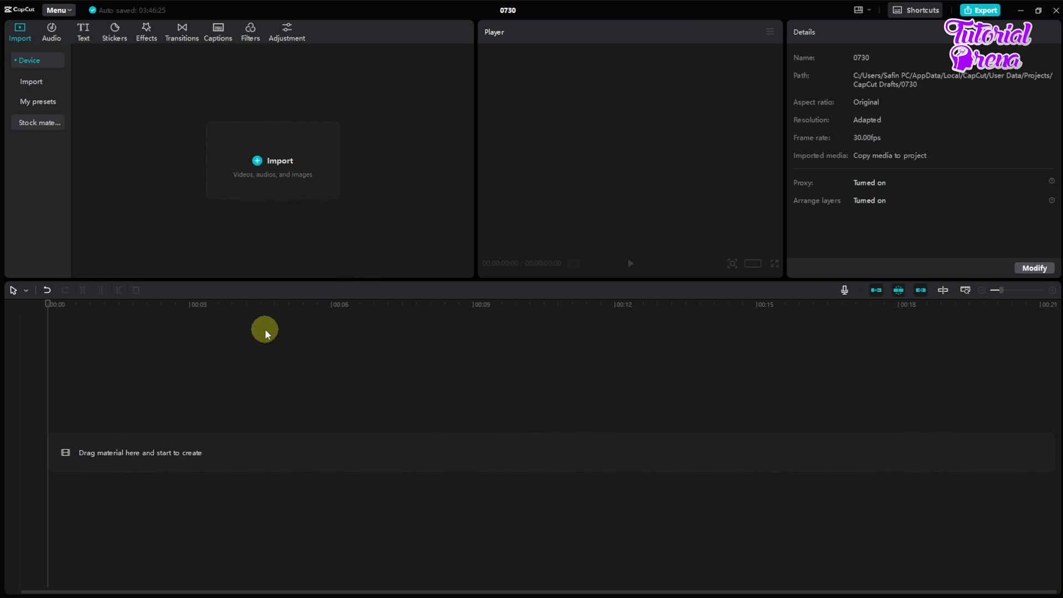
Add a default text clip at the start of the timeline and select its placeholder text for replacement
click(84, 32)
drag(105, 91, 91, 444)
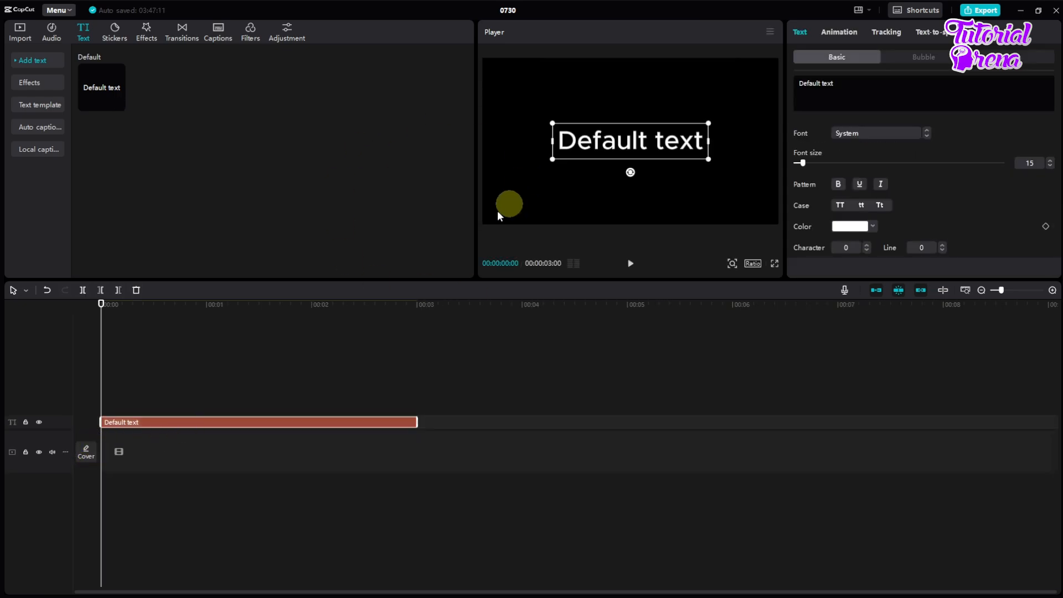
drag(836, 83, 782, 84)
click(851, 83)
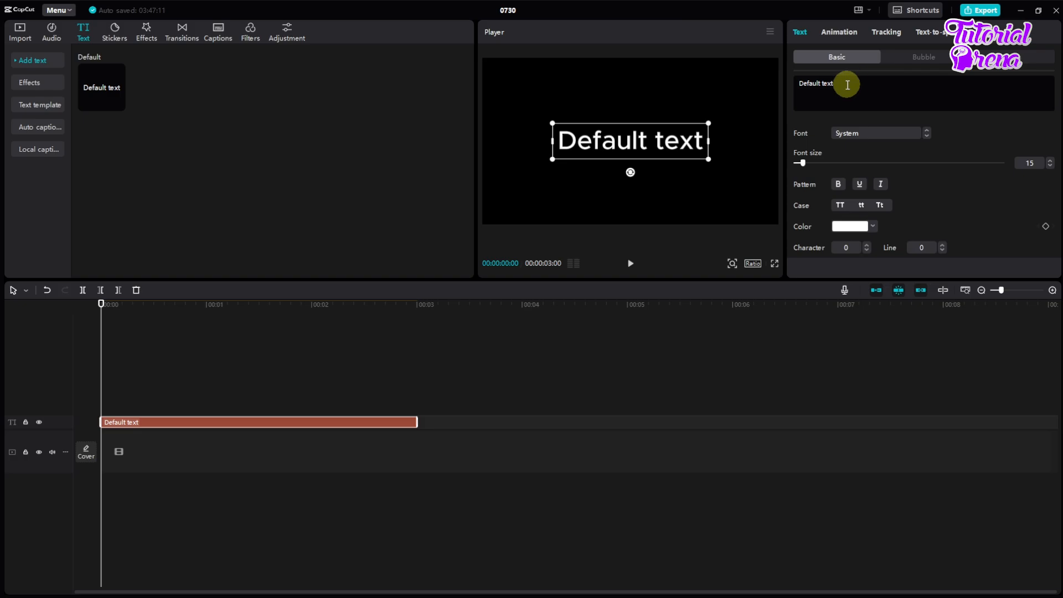
drag(851, 83, 784, 83)
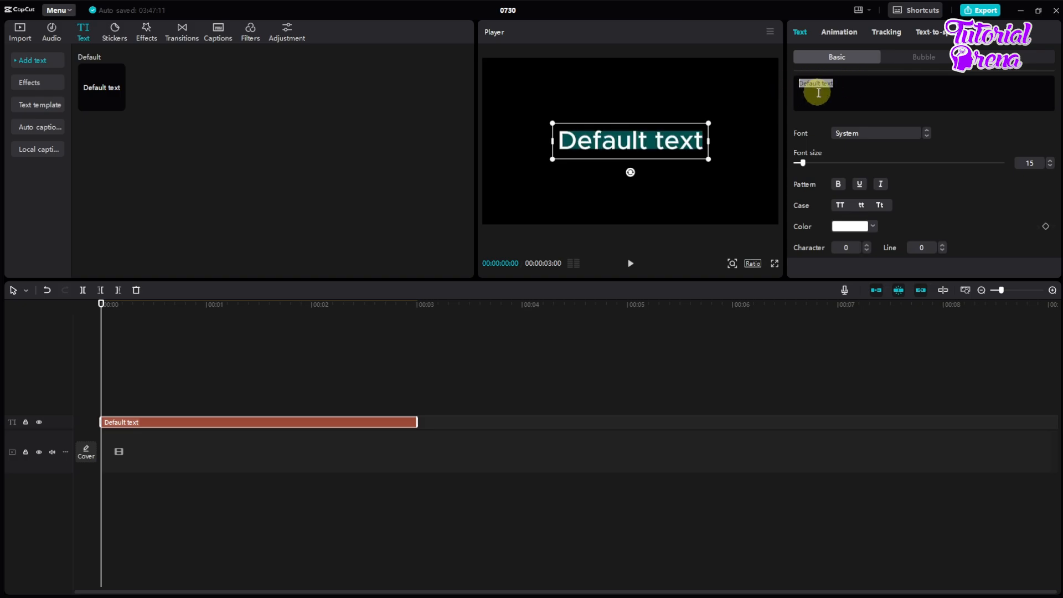
Switch to the New Text Document file on the desktop and copy its entire credits text
click(1021, 11)
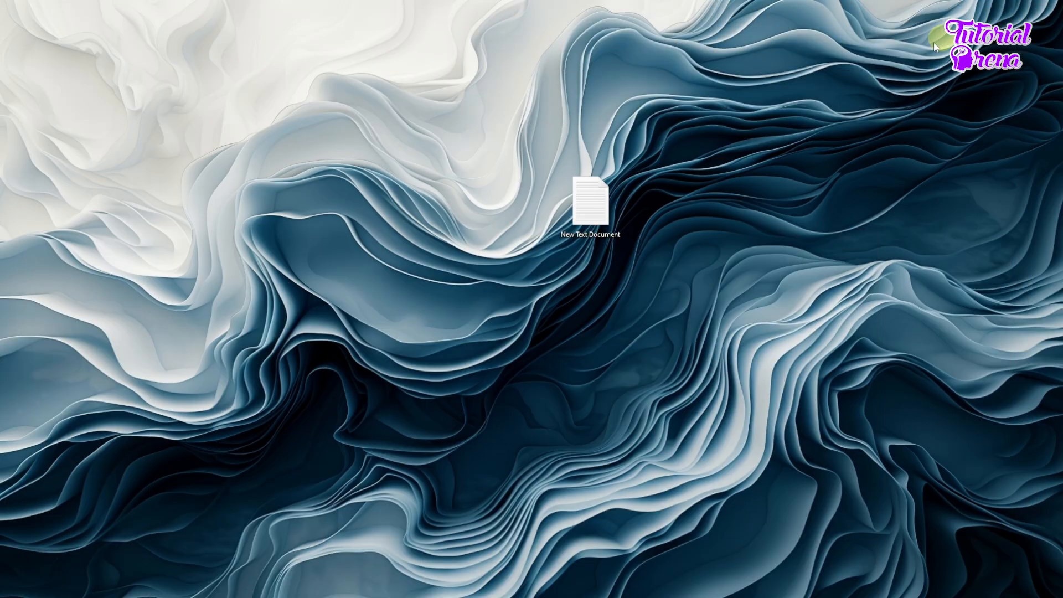
double_click(580, 212)
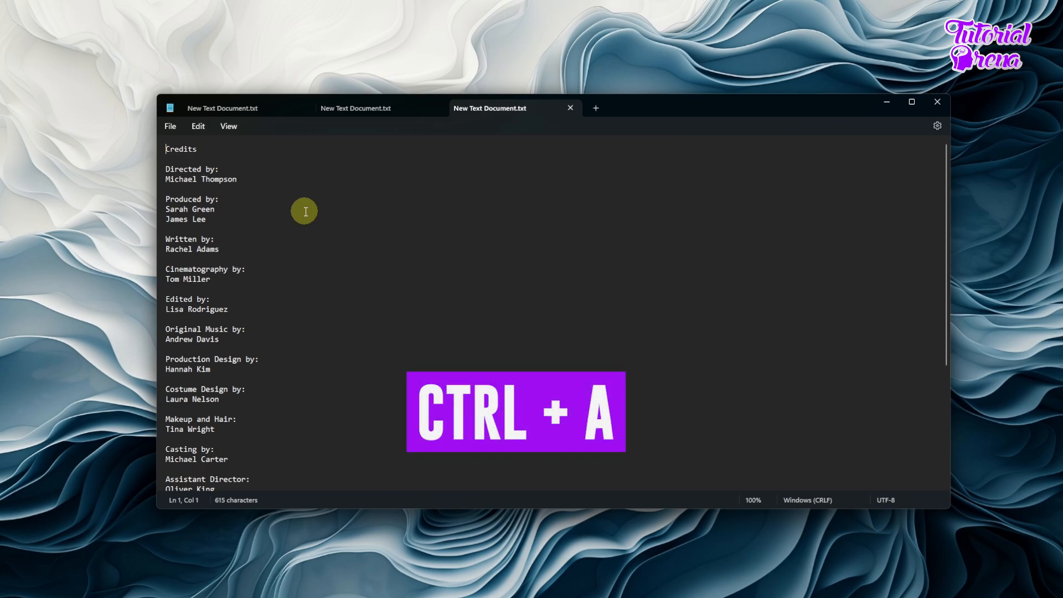
key(ctrl+a)
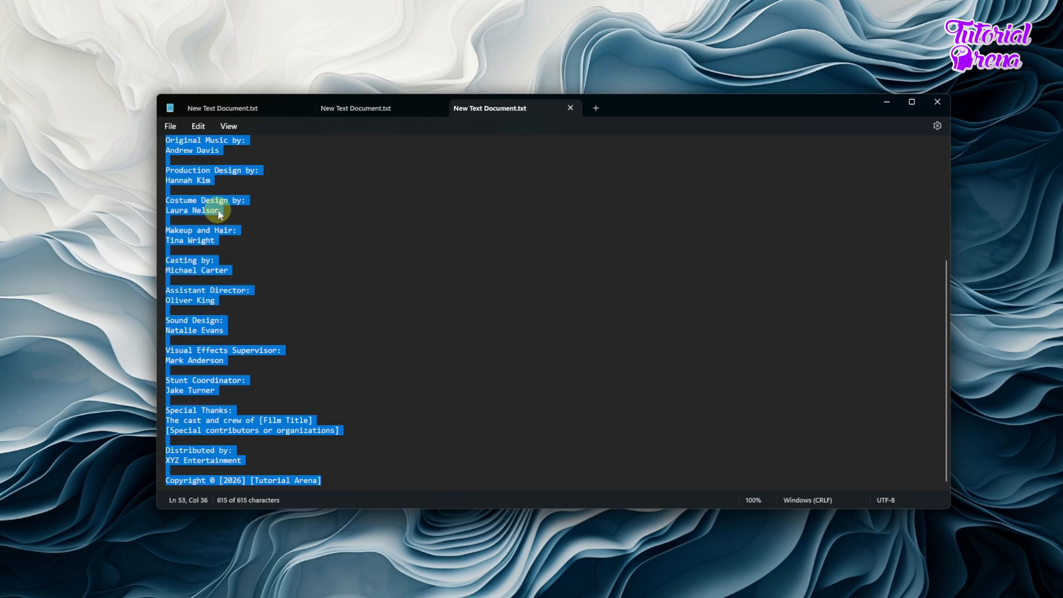
key(ctrl+c)
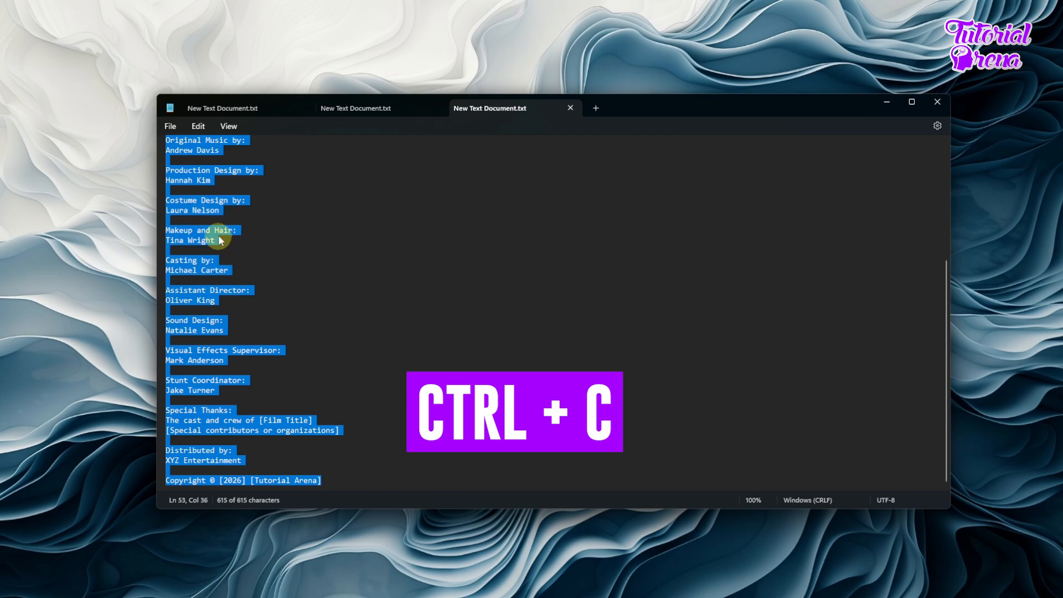
right_click(195, 201)
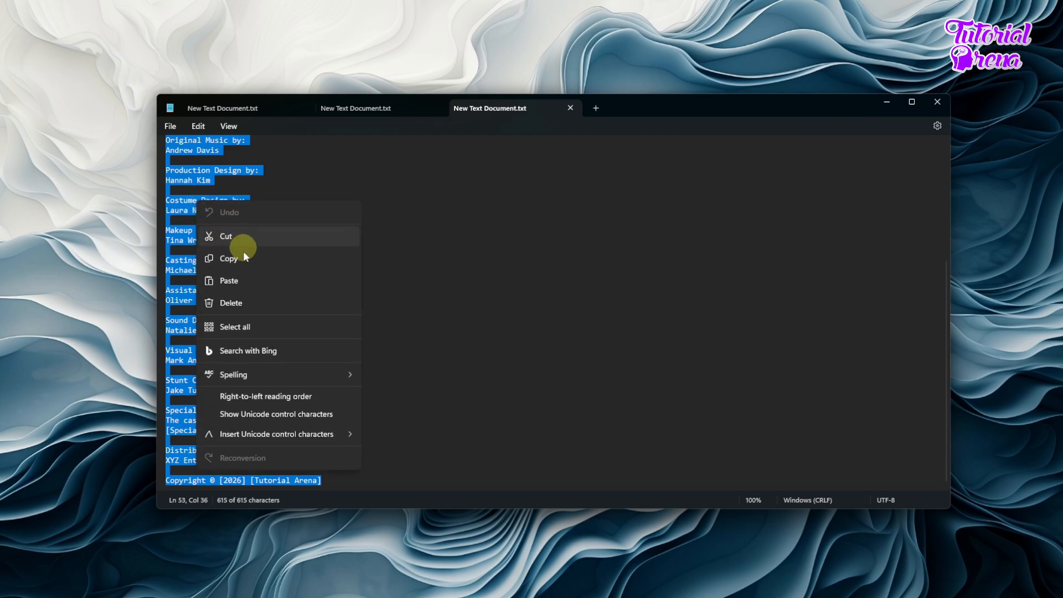
click(234, 261)
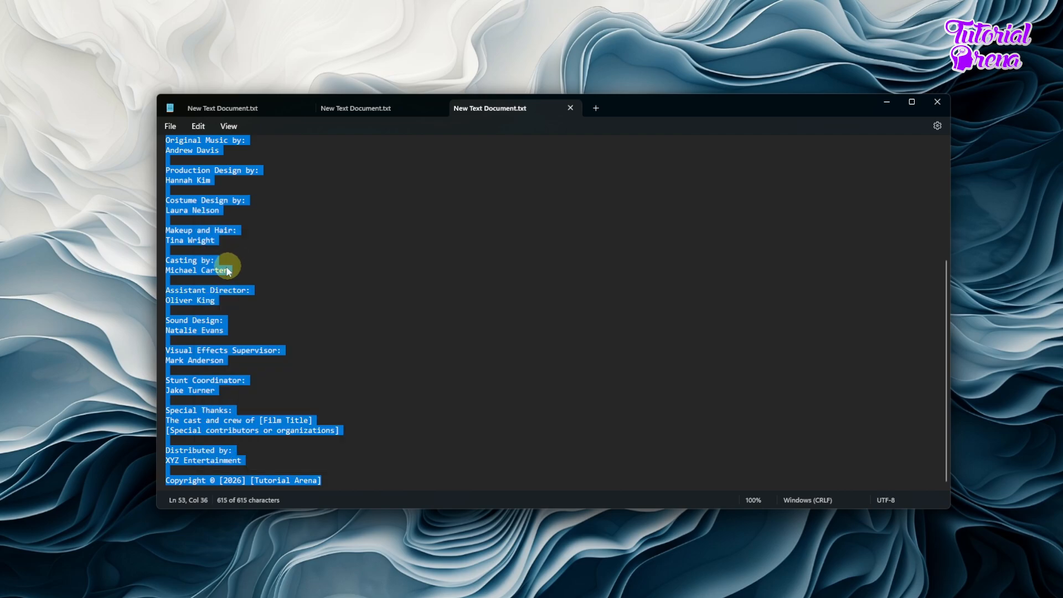
click(888, 101)
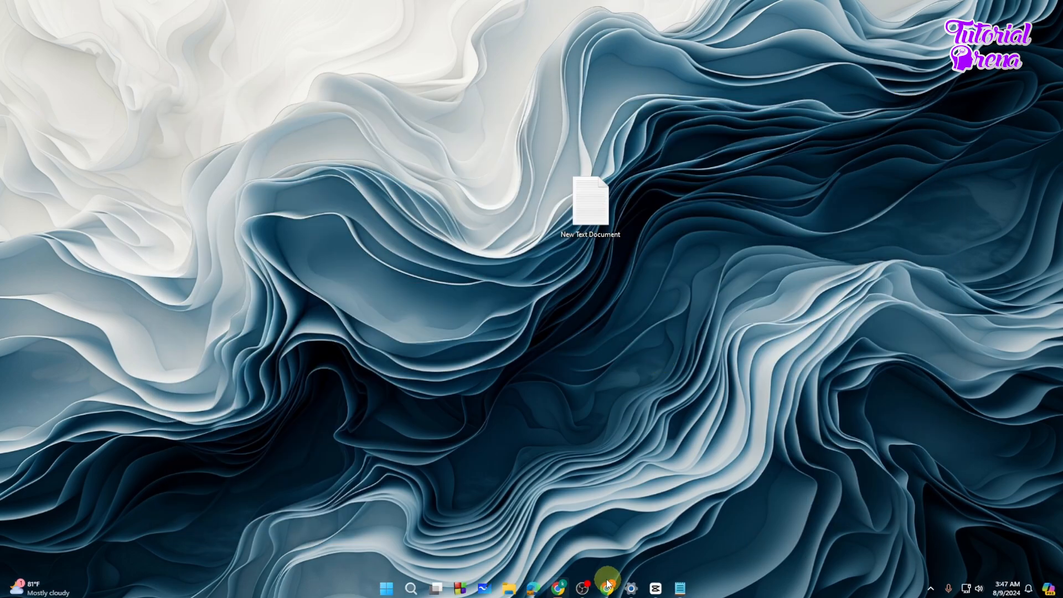
Return to CapCut and replace the text clip's placeholder with the copied credits
click(656, 585)
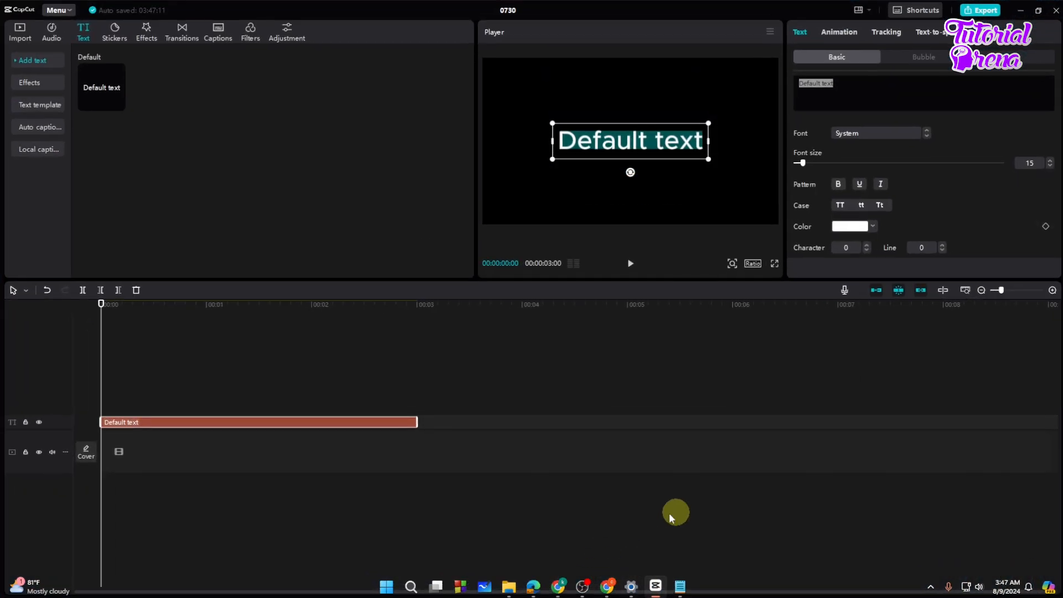
click(844, 84)
drag(856, 85, 752, 86)
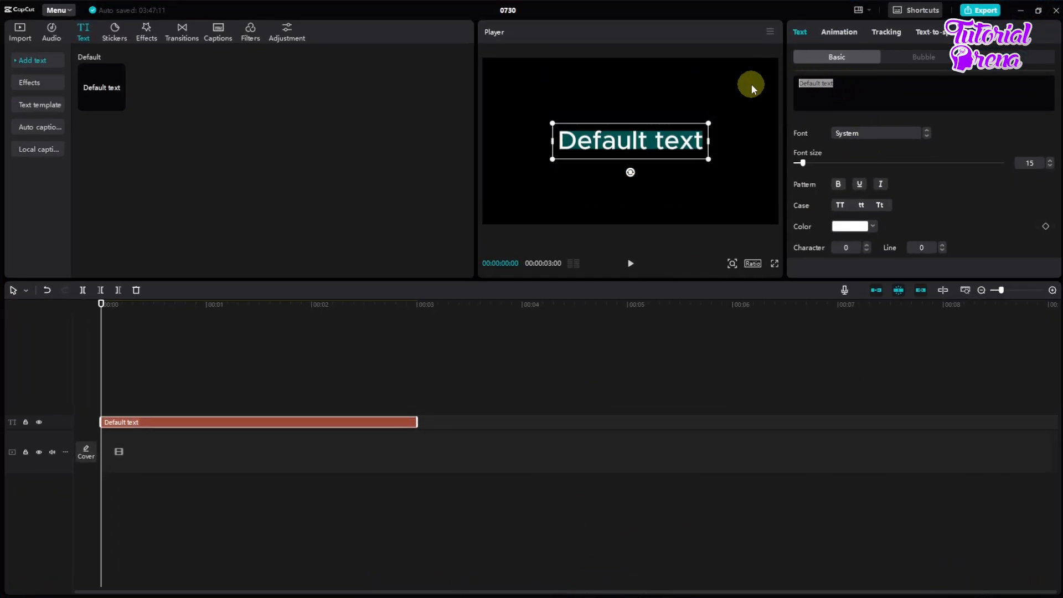
right_click(815, 87)
click(828, 145)
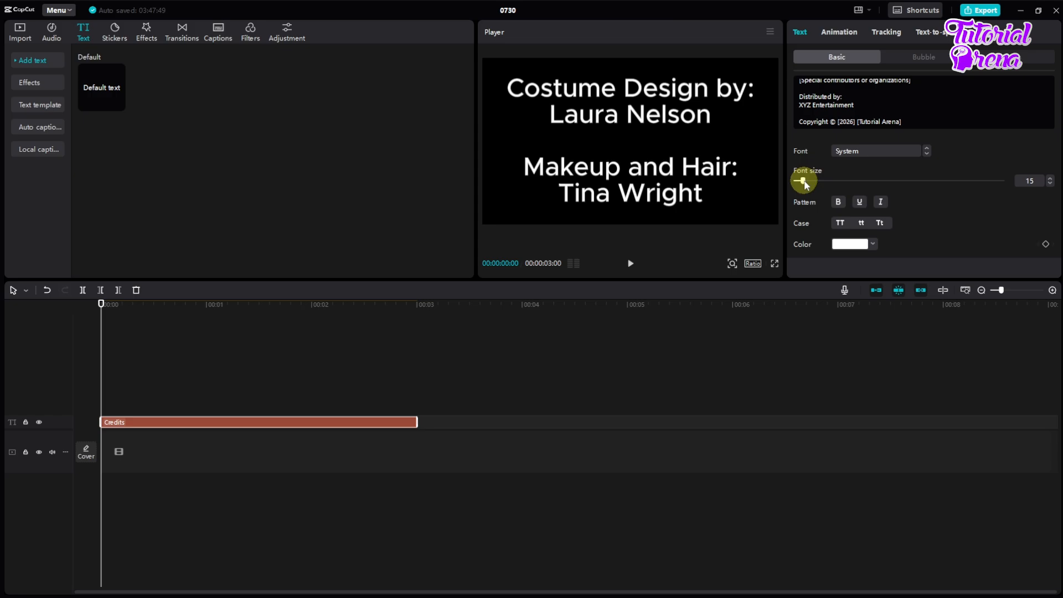
Reduce the credits text's font size to 7, keeping the System font
drag(804, 185, 801, 185)
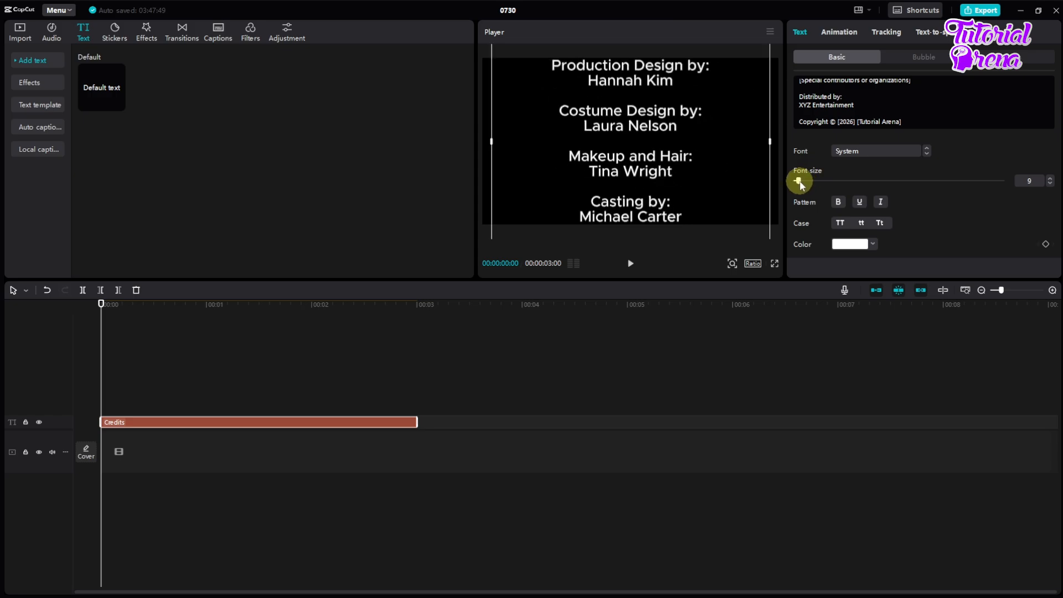
drag(800, 184, 798, 183)
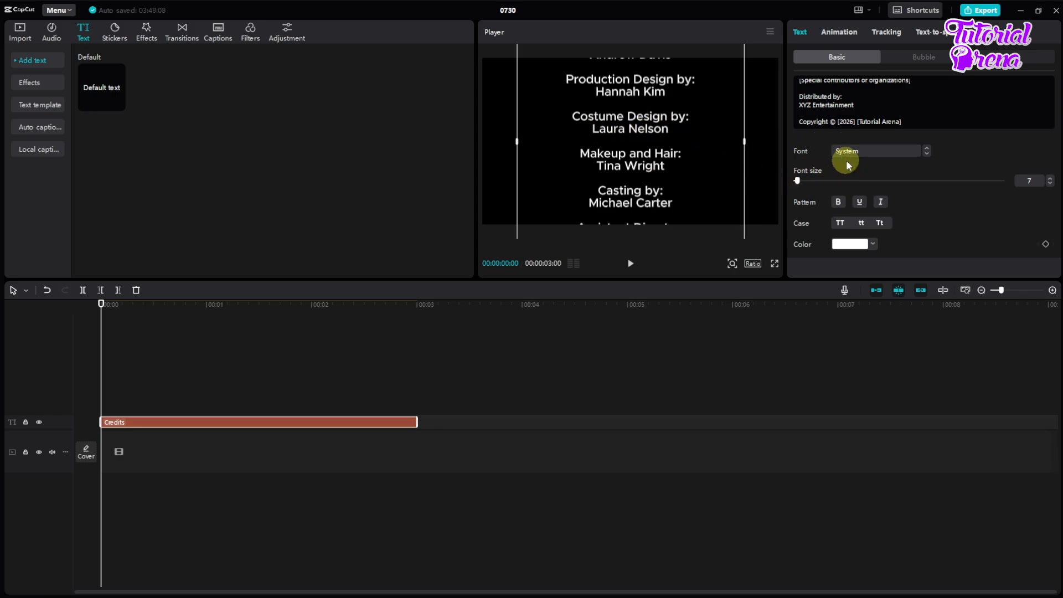
click(863, 149)
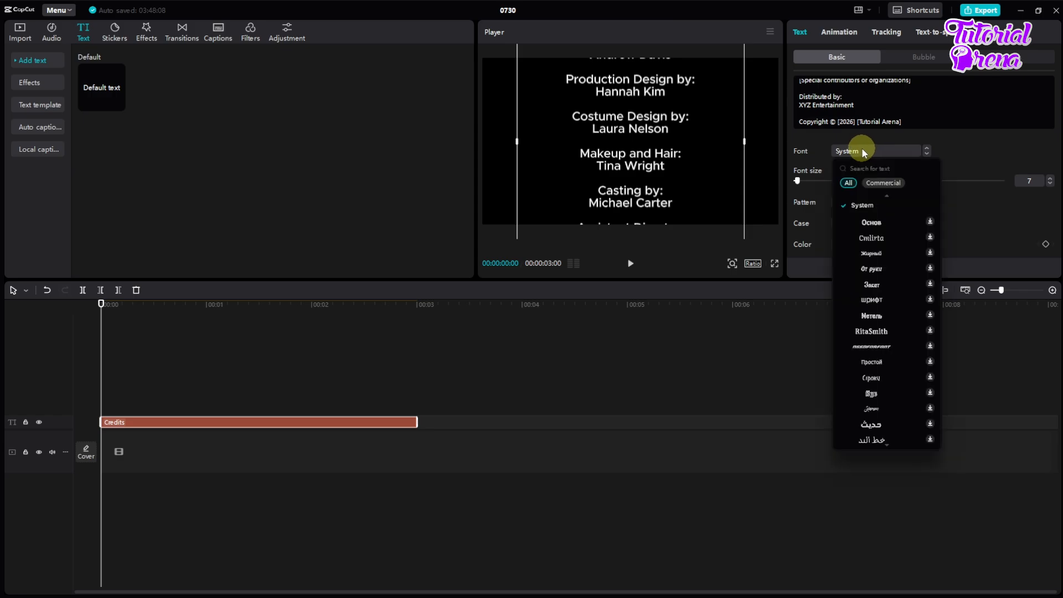
click(861, 151)
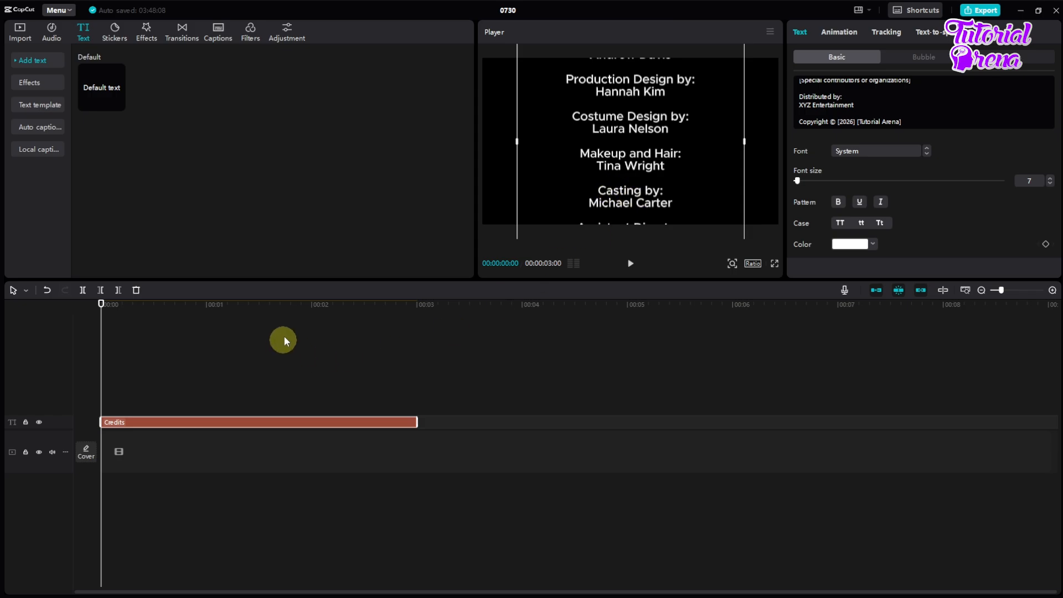
Add a Position keyframe to the credits clip at 00:00 on the timeline
click(270, 316)
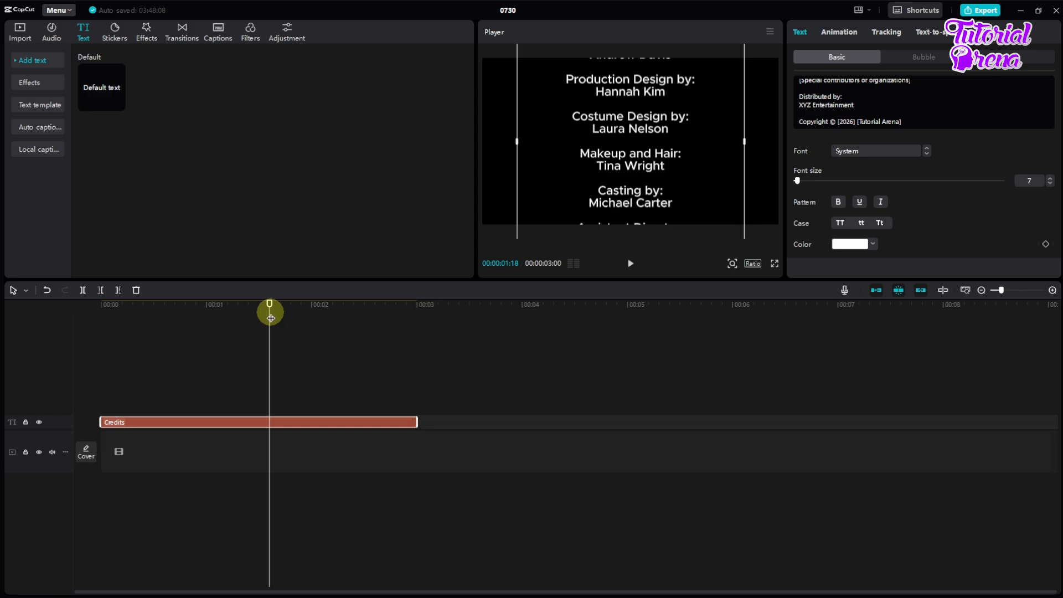
drag(270, 318, 71, 319)
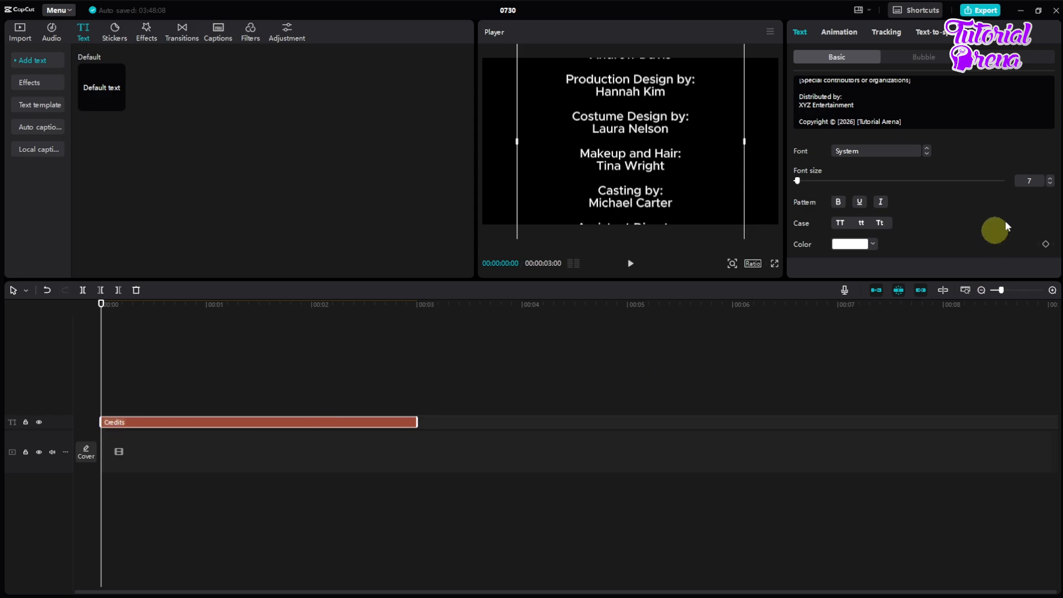
drag(1058, 115, 1058, 189)
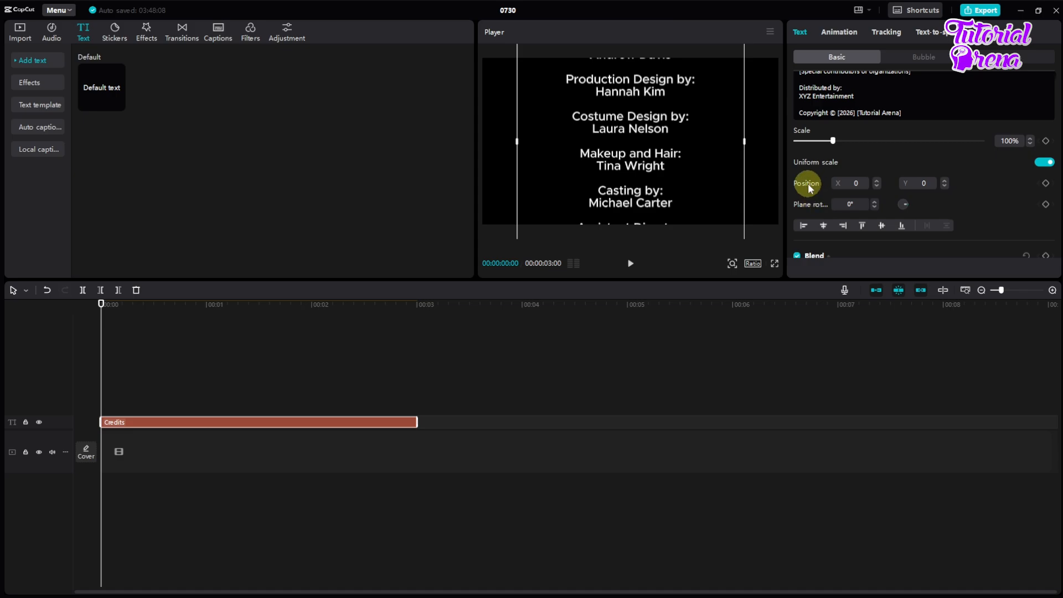
click(1045, 184)
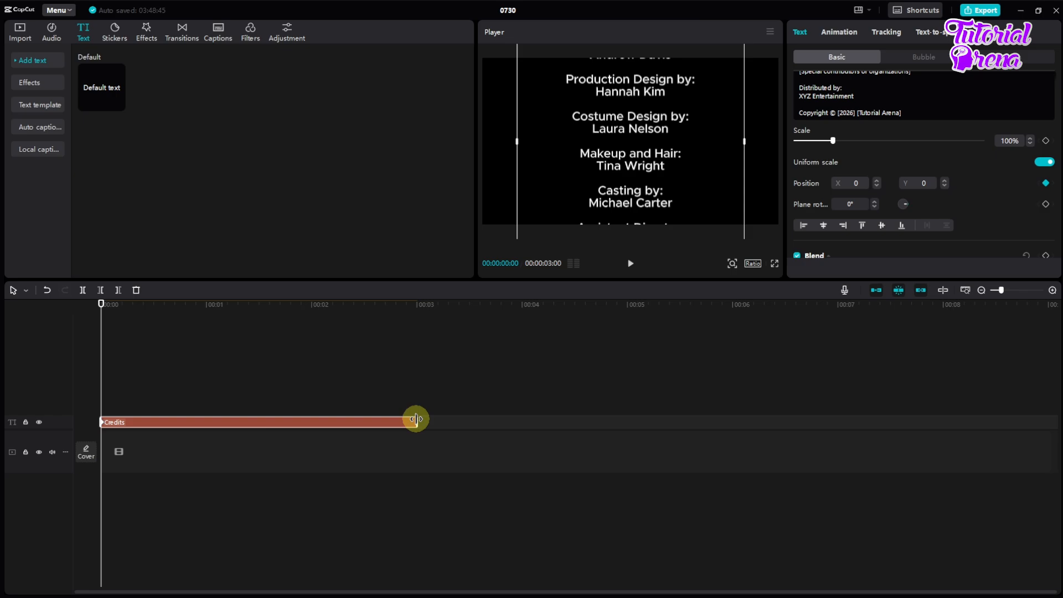
Extend the end of the credits clip to a duration of about 10 seconds
drag(1000, 289, 995, 292)
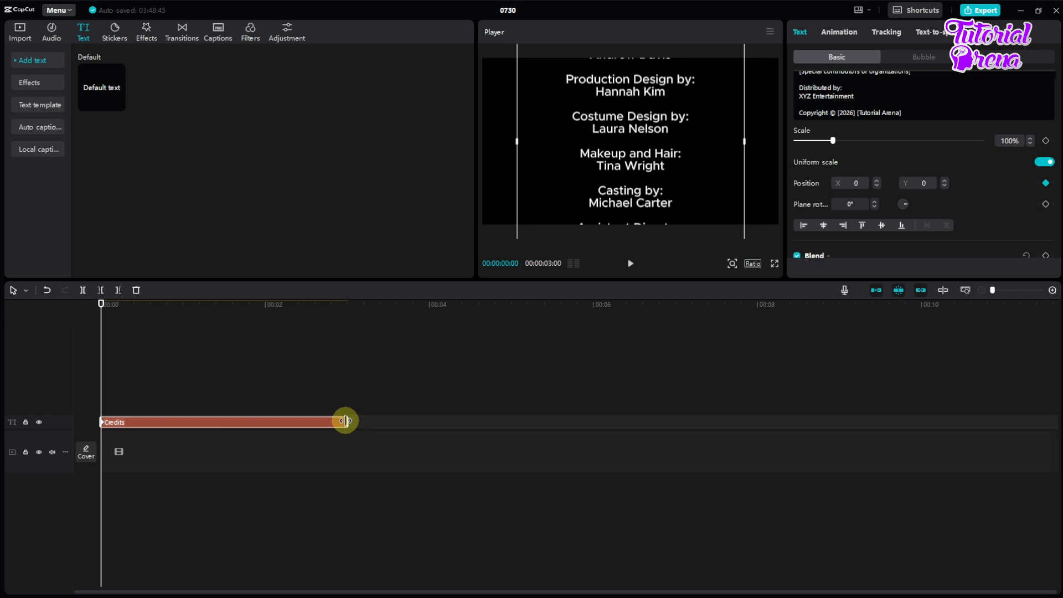
drag(345, 420, 926, 414)
click(925, 398)
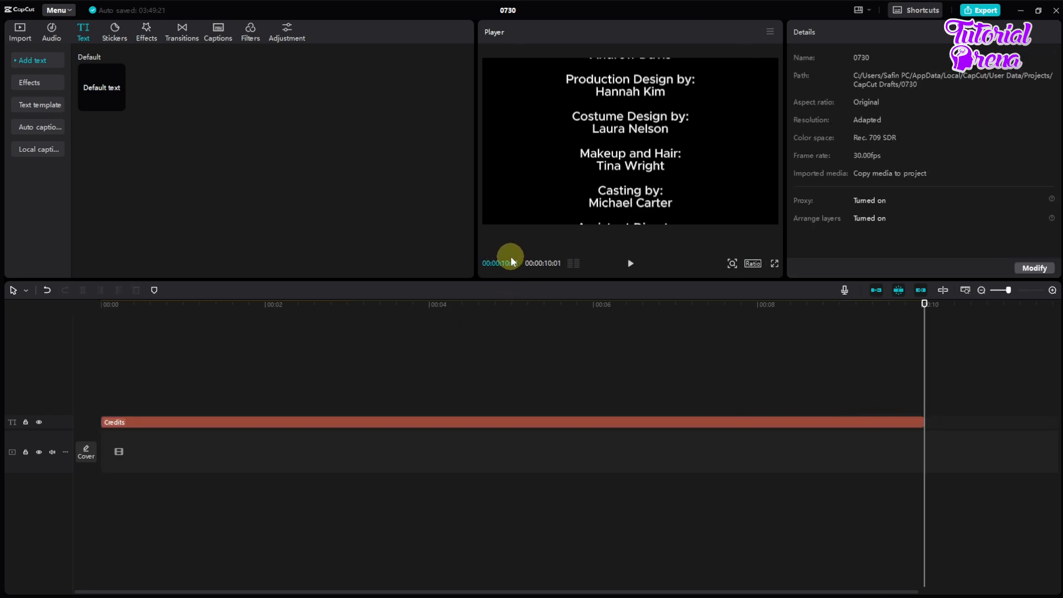
Add a second Position keyframe to the credits clip at its end, at 00:00:10:01
drag(126, 306, 78, 327)
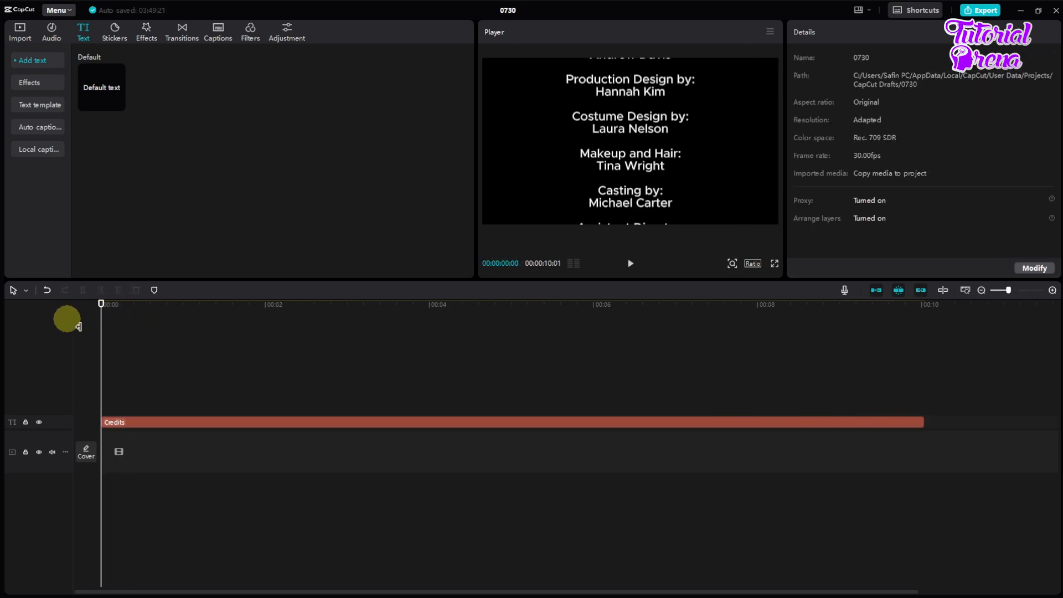
click(246, 427)
drag(244, 372, 45, 364)
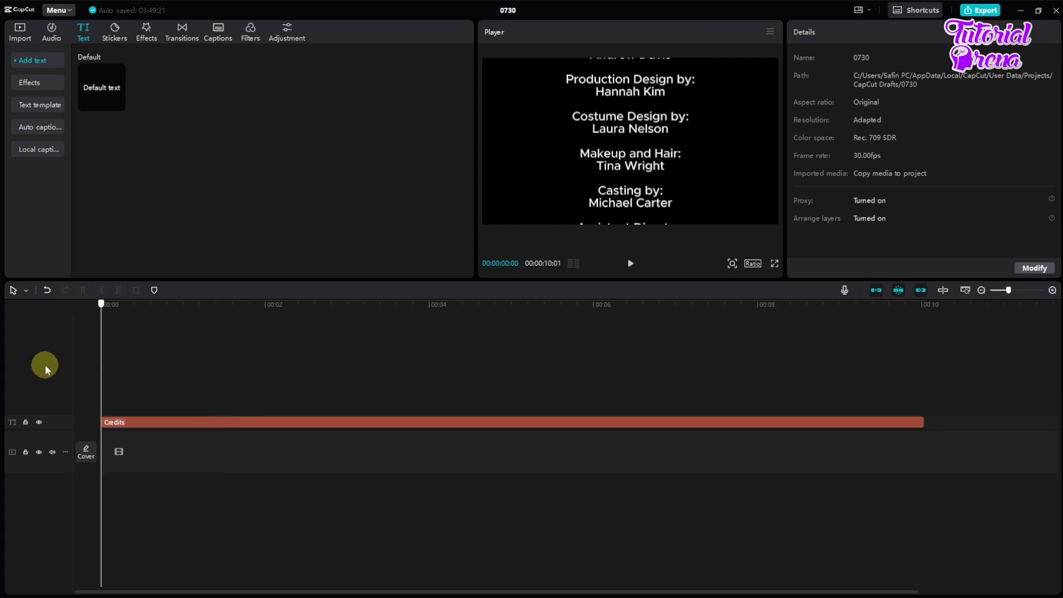
click(176, 423)
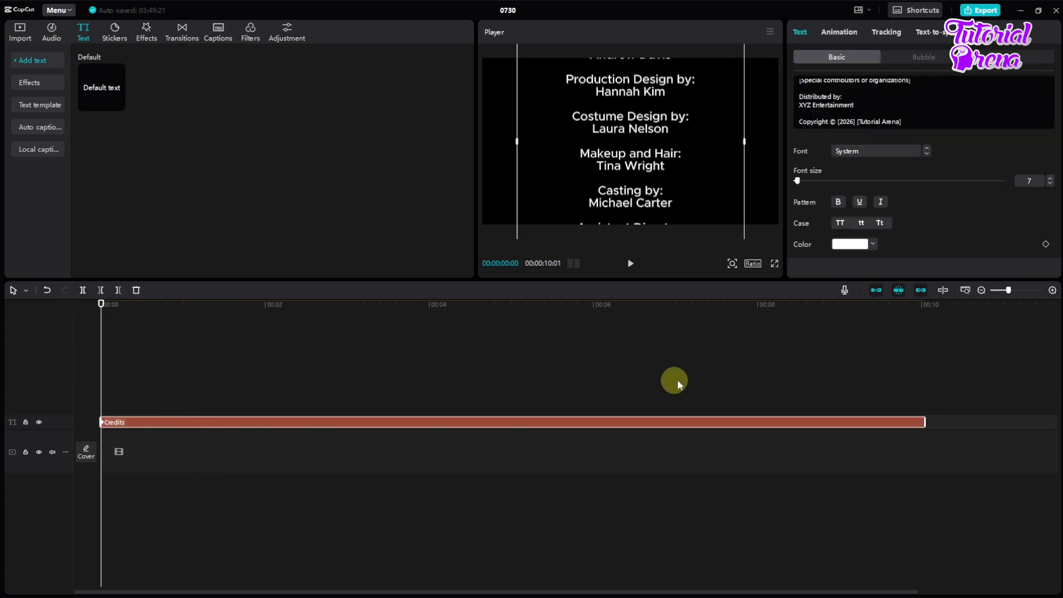
scroll(1009, 208, down, 5)
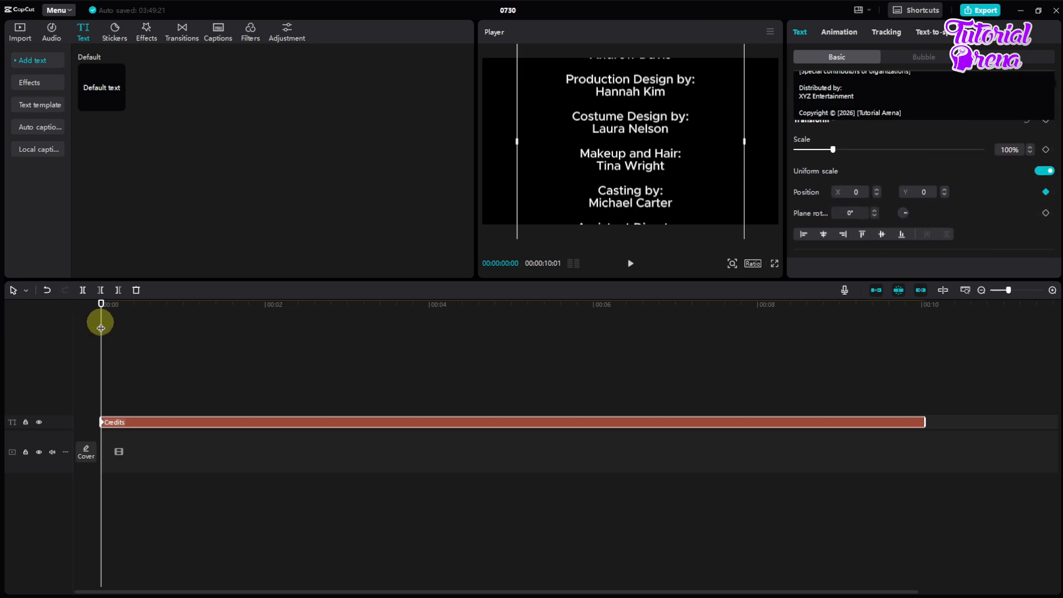
drag(101, 327, 924, 351)
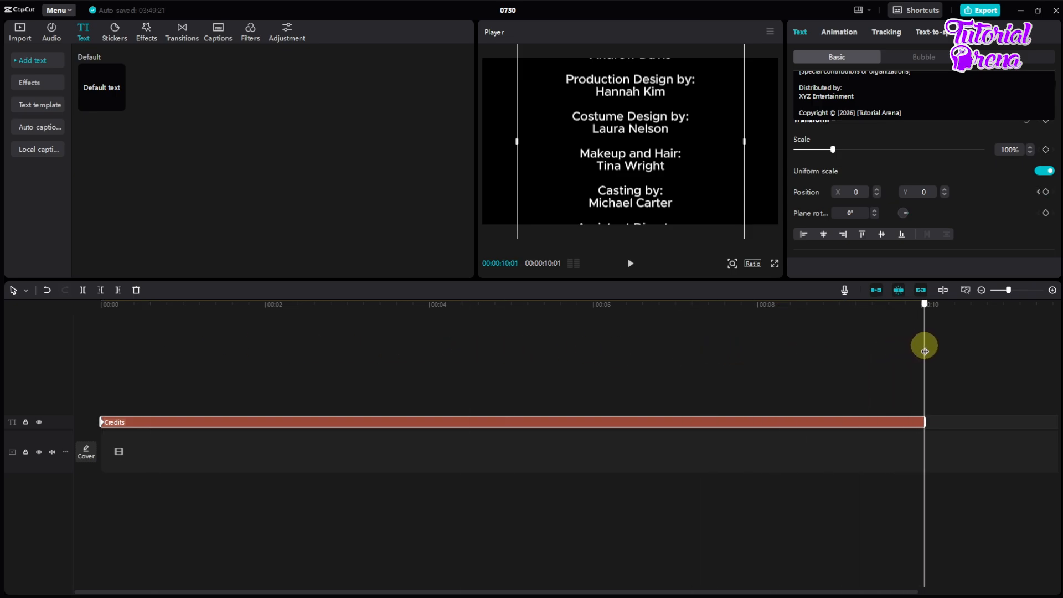
click(1046, 192)
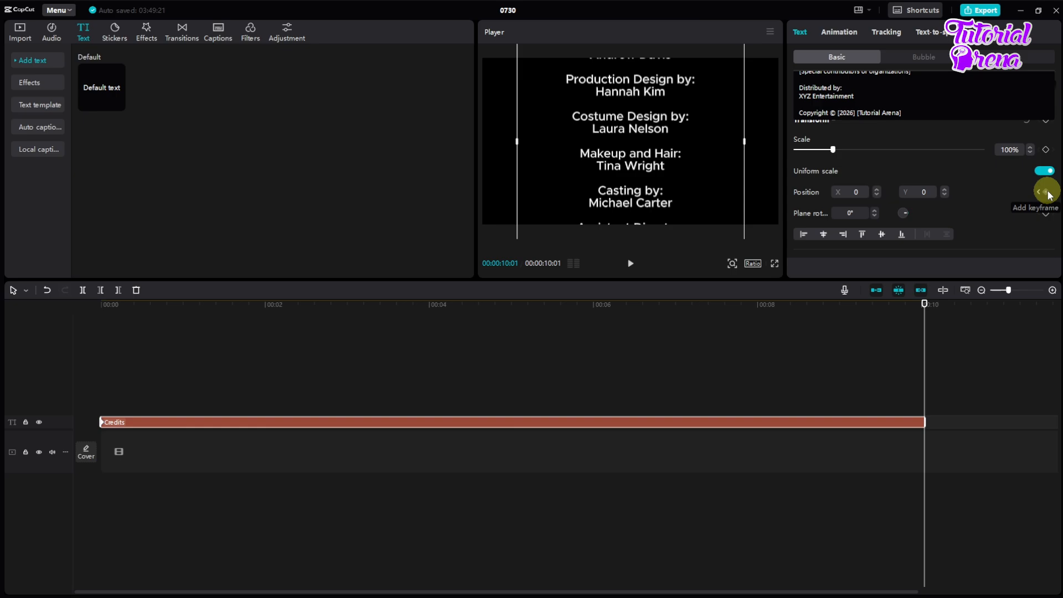
click(1046, 192)
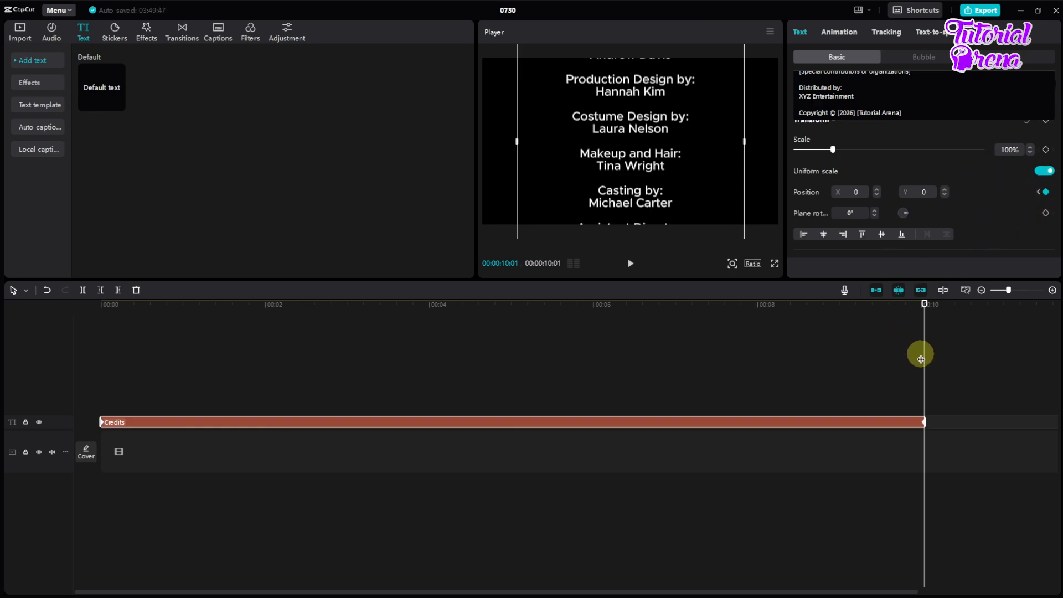
At the clip's starting keyframe, move the credits text straight down below the frame, to about Y -5354
drag(925, 357, 45, 360)
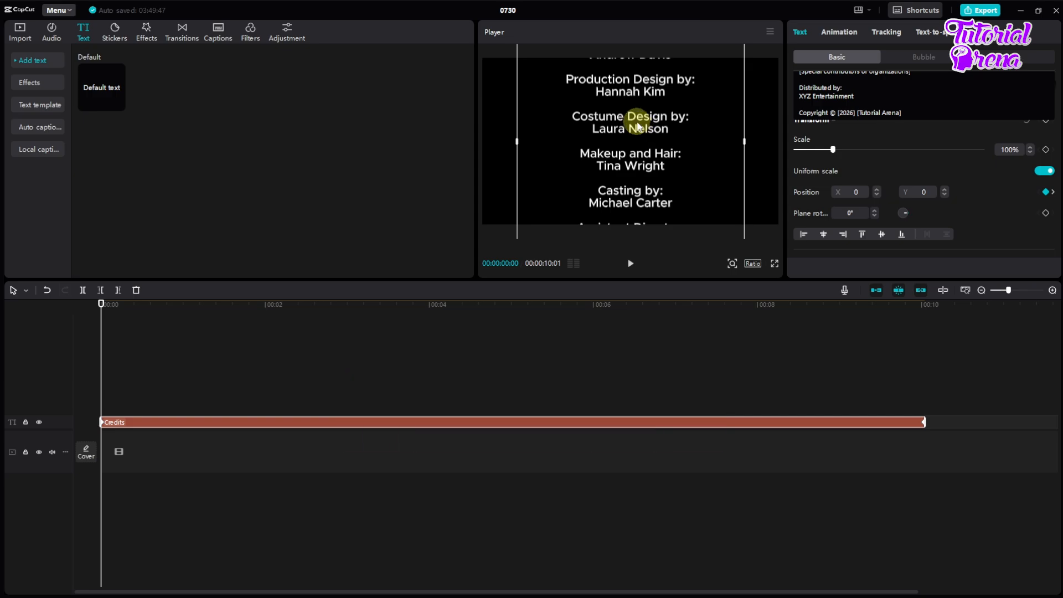
drag(628, 97, 642, 129)
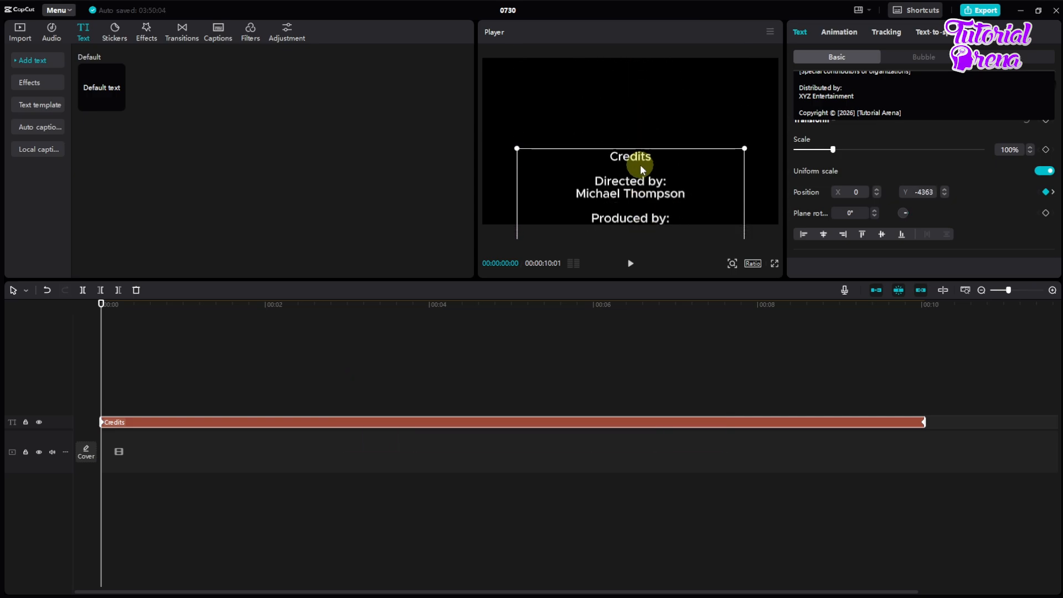
drag(641, 165, 642, 246)
click(898, 242)
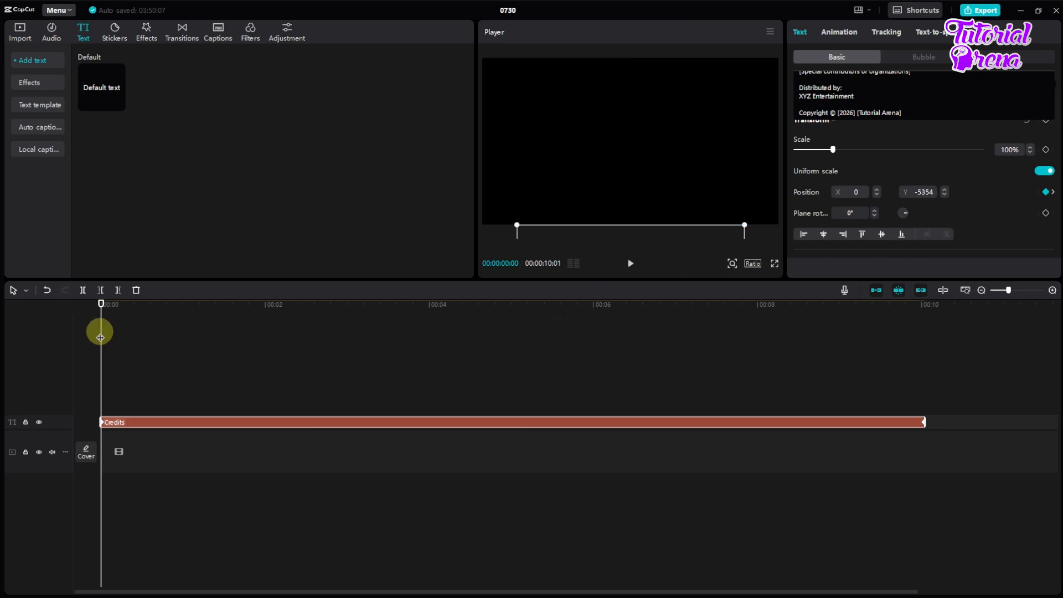
At the clip's ending keyframe, 00:00:10:01, move the credits text straight up until it sits completely above the frame
drag(101, 331, 925, 369)
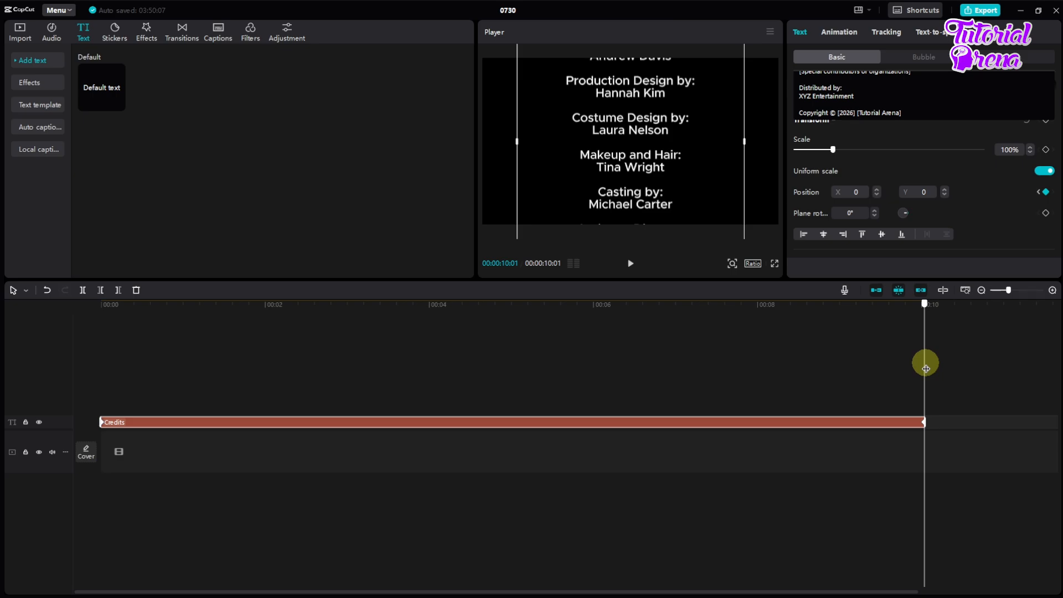
drag(632, 185, 602, 104)
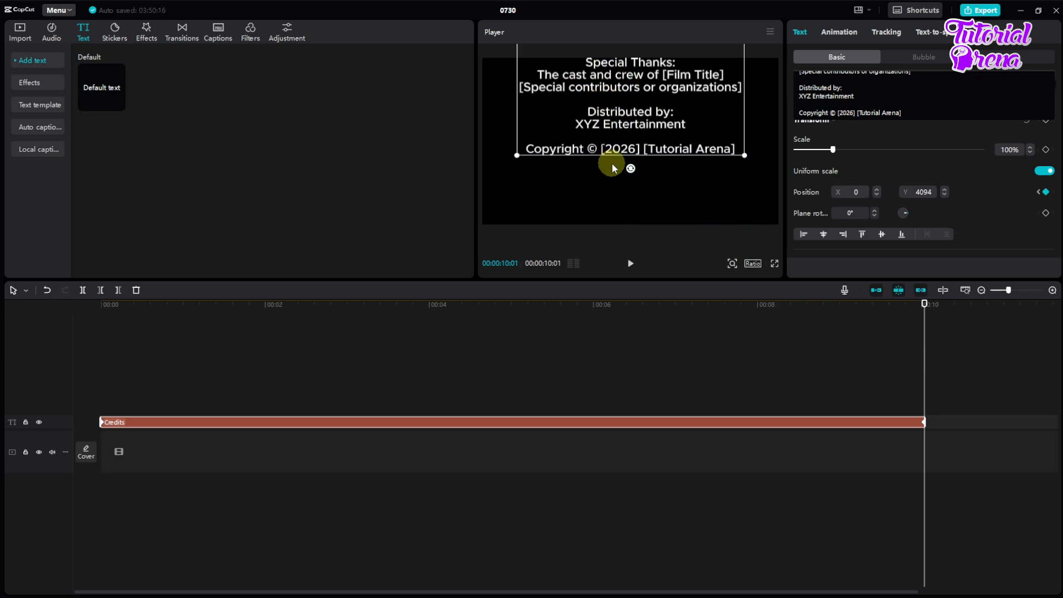
click(612, 165)
click(605, 134)
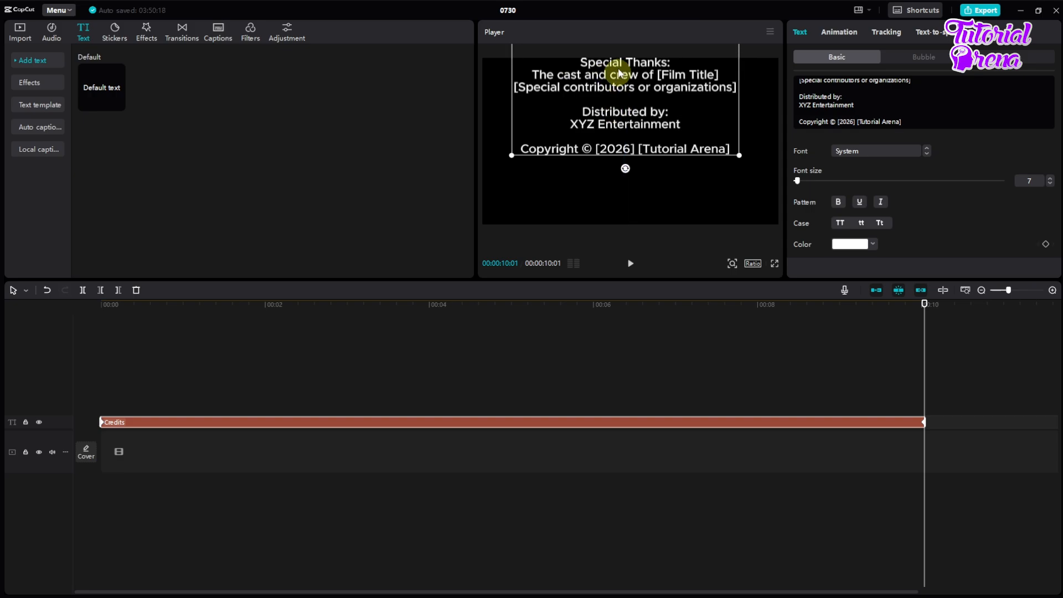
drag(633, 102, 618, 54)
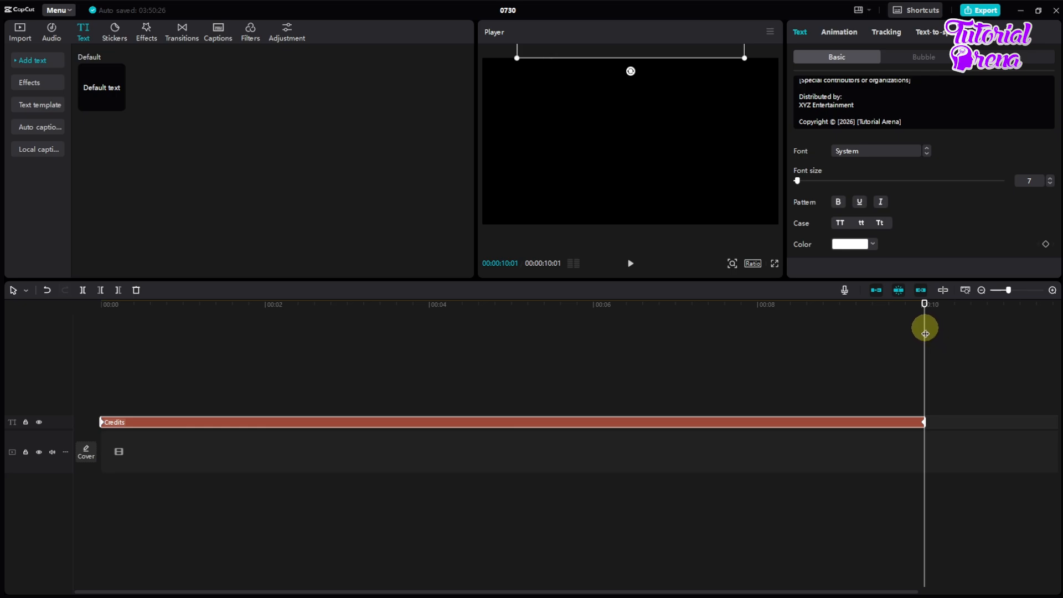
Play the rolling credits from the start, partly in full screen, to check the scrolling motion
drag(929, 330, 39, 332)
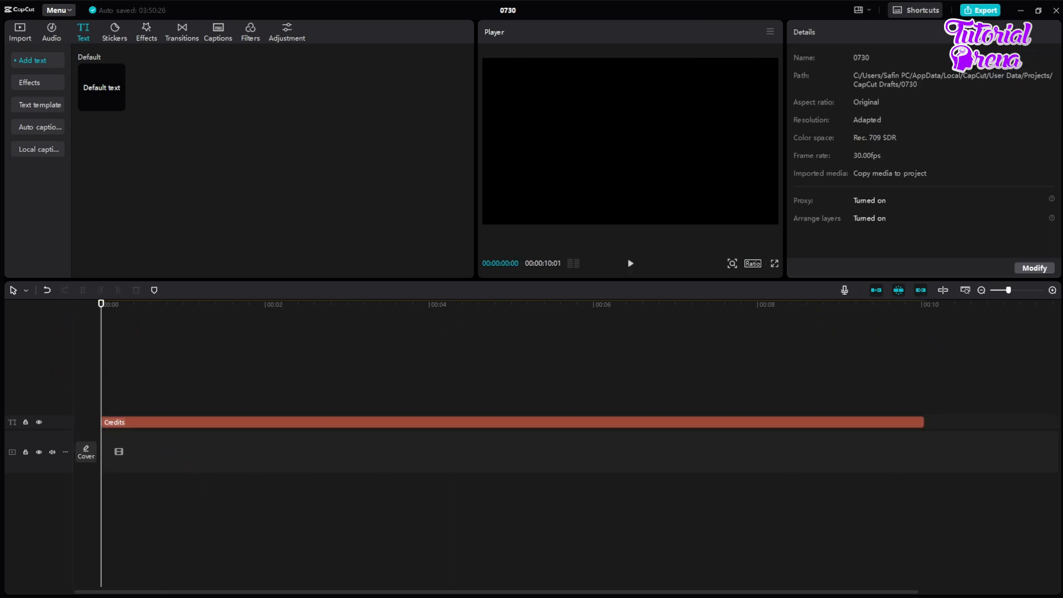
key(space)
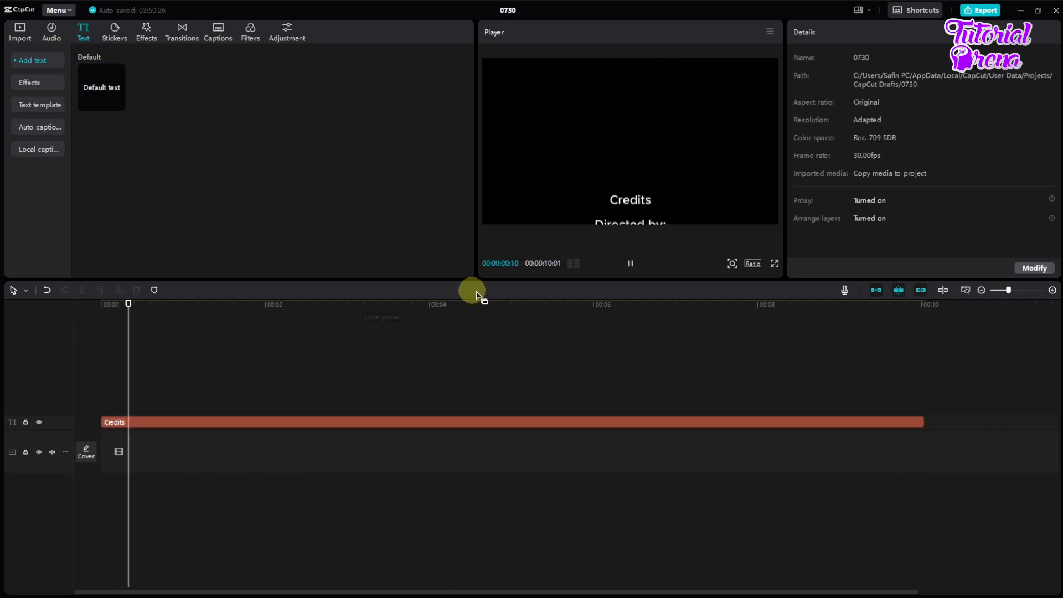
click(772, 270)
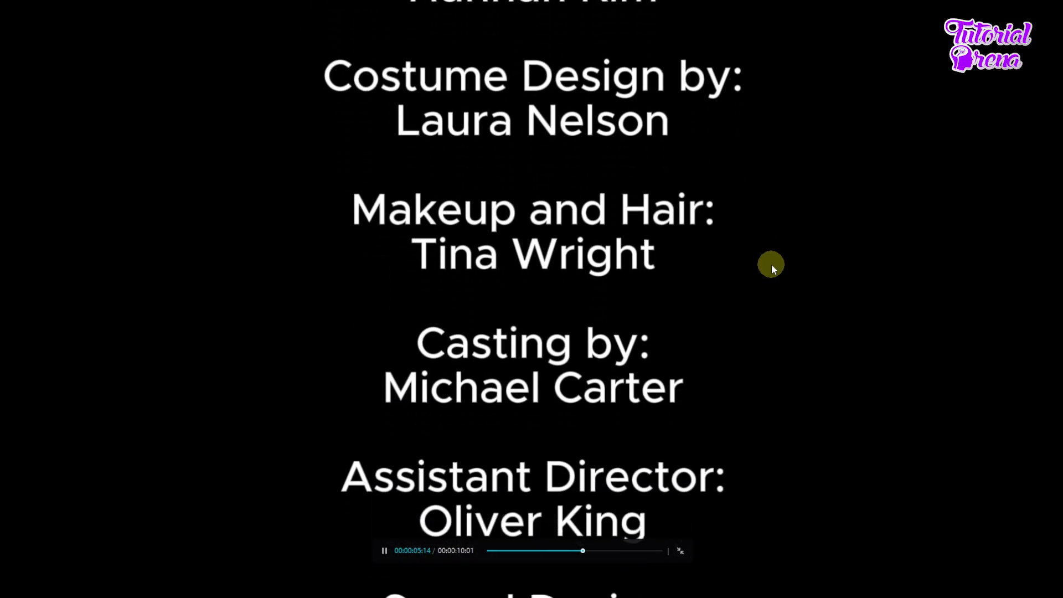
key(Escape)
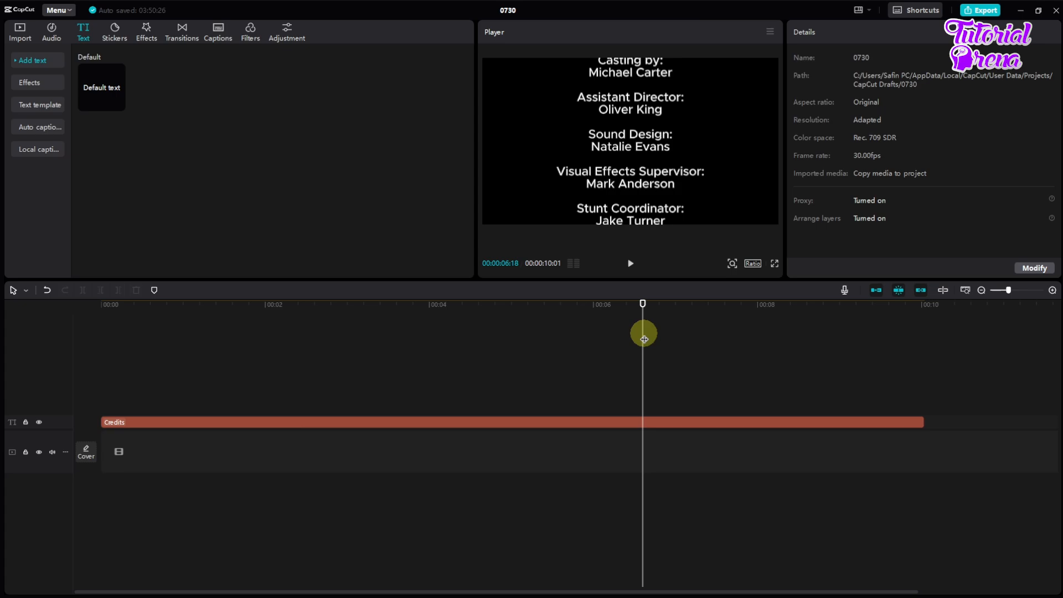
key(space)
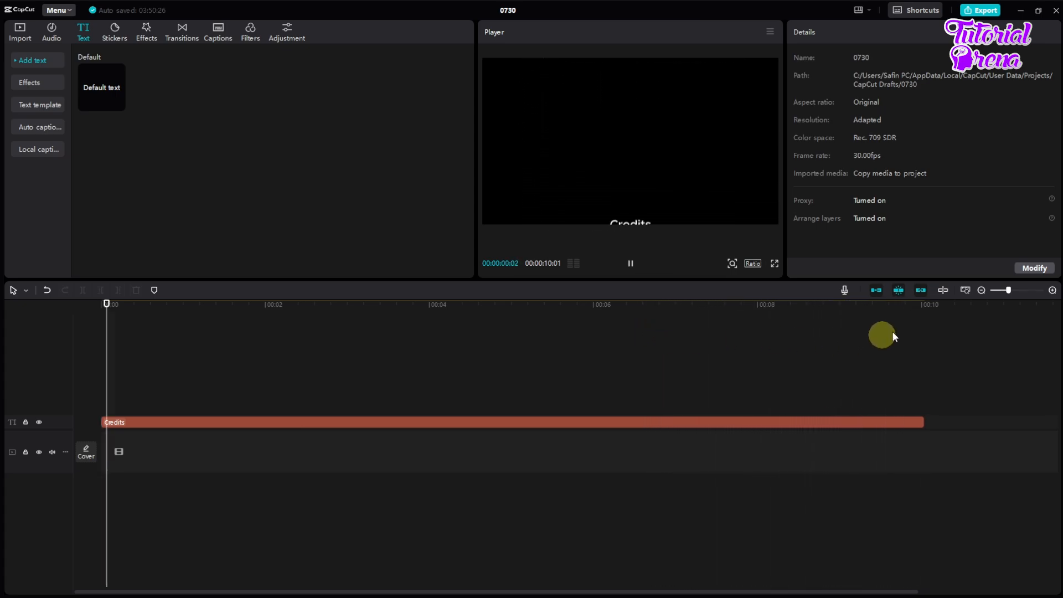
click(630, 263)
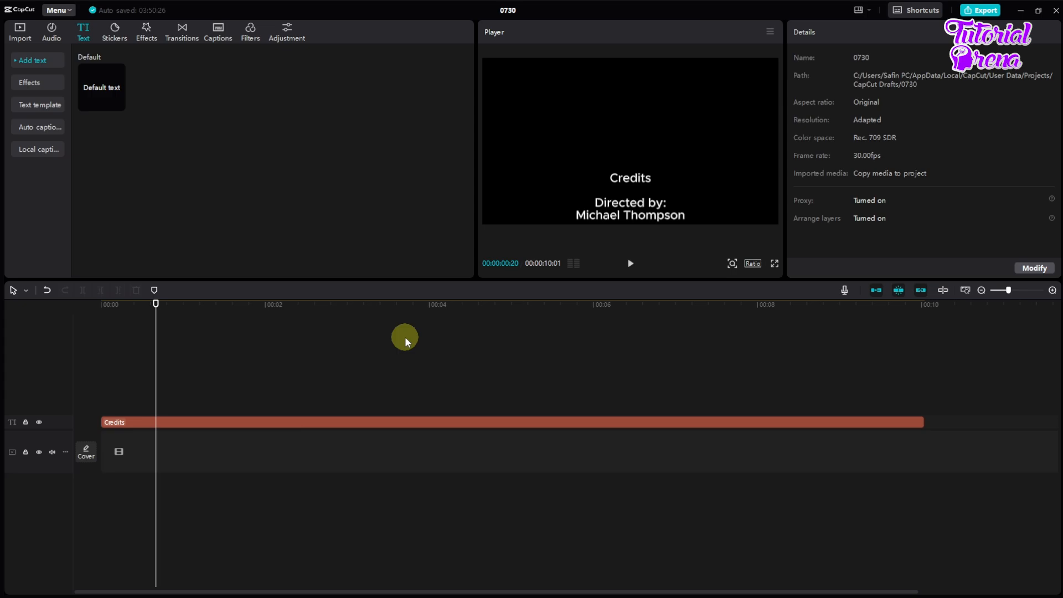
click(441, 337)
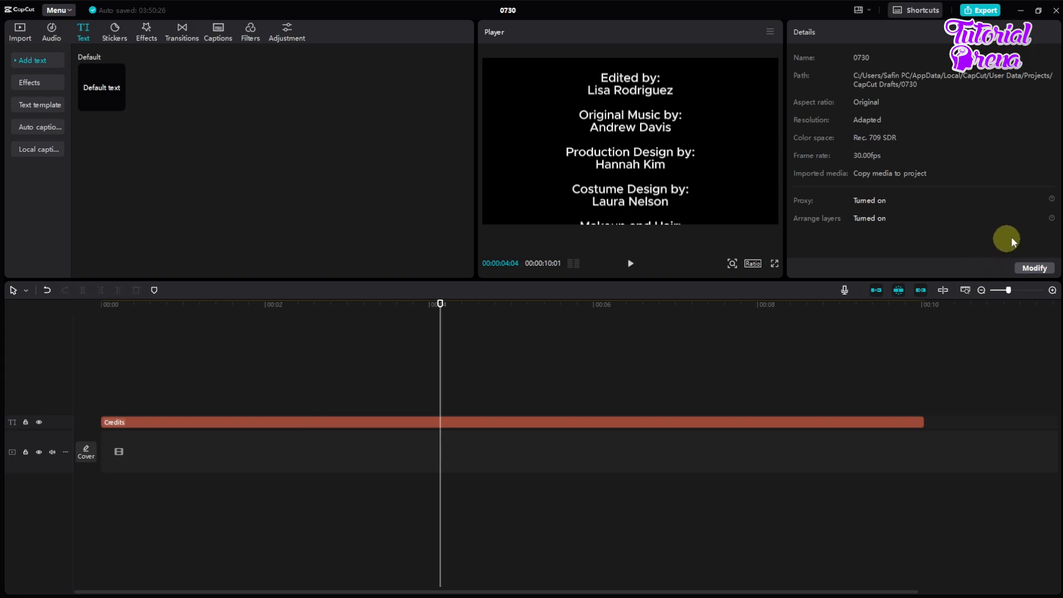
Set the project's frame rate to 60.00 fps and save the project settings
click(1033, 269)
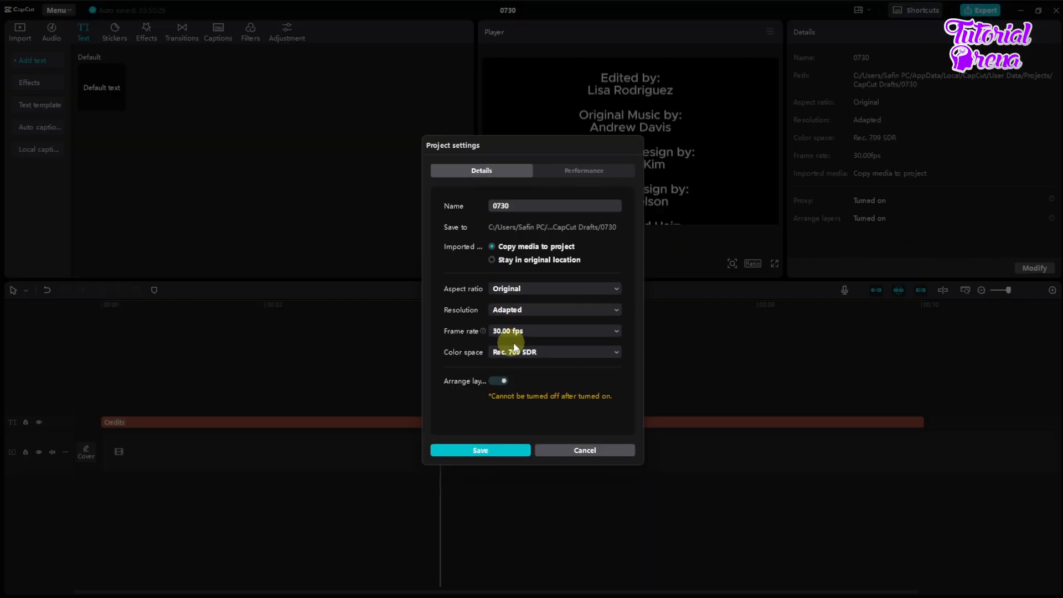
click(531, 331)
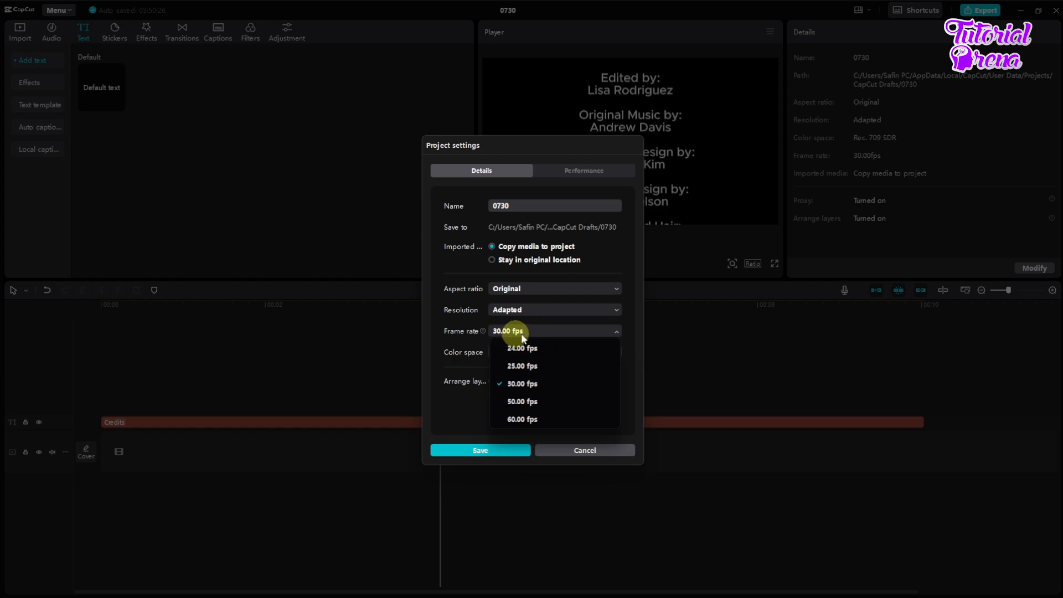
click(523, 420)
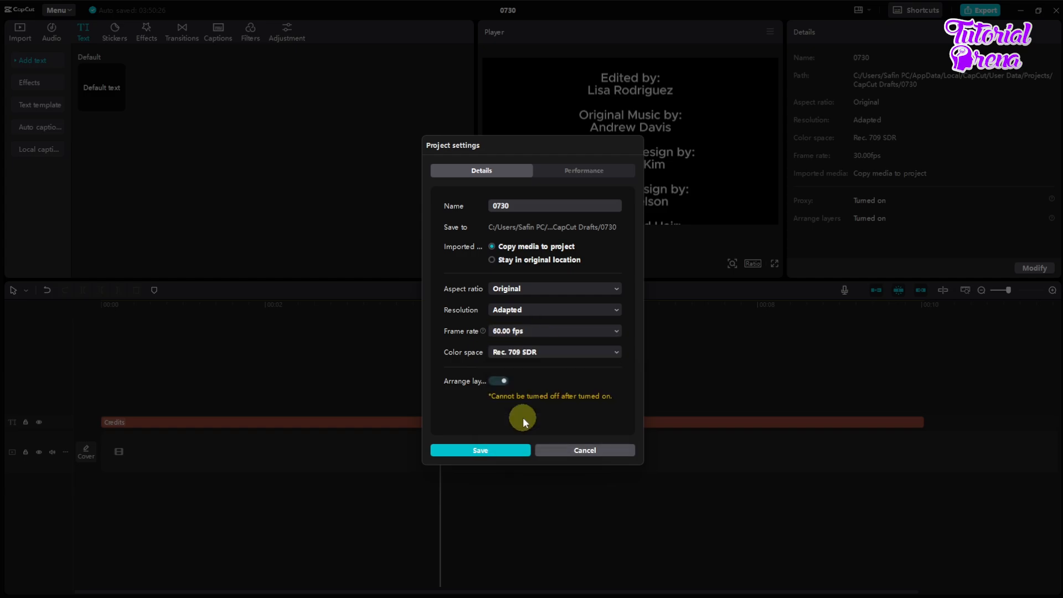
click(480, 452)
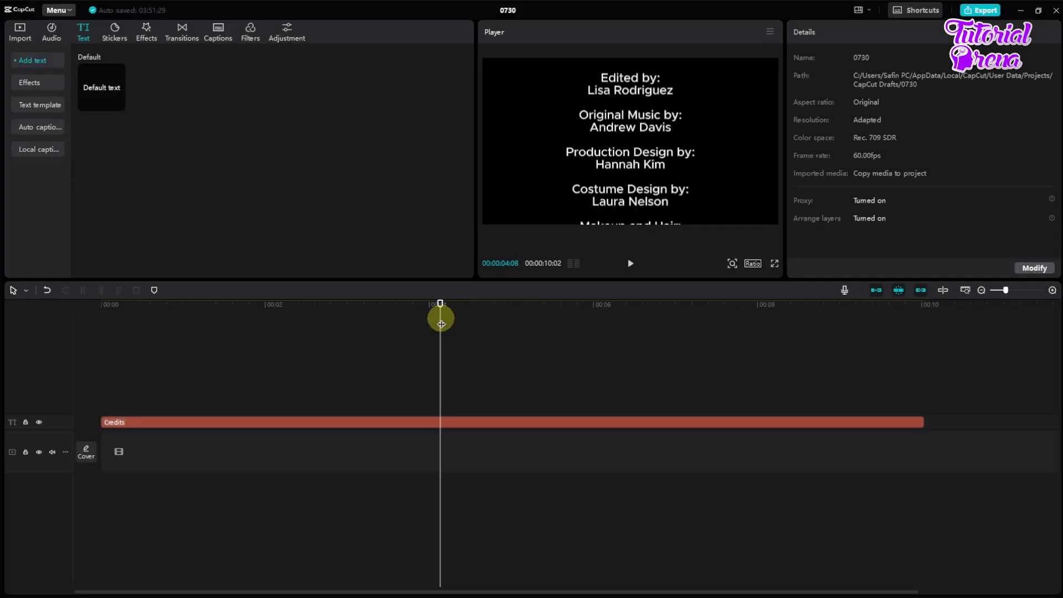
Return to 00:00:00:00 and play the 60 fps credits in full screen to check how smoothly they roll
drag(440, 317, 55, 330)
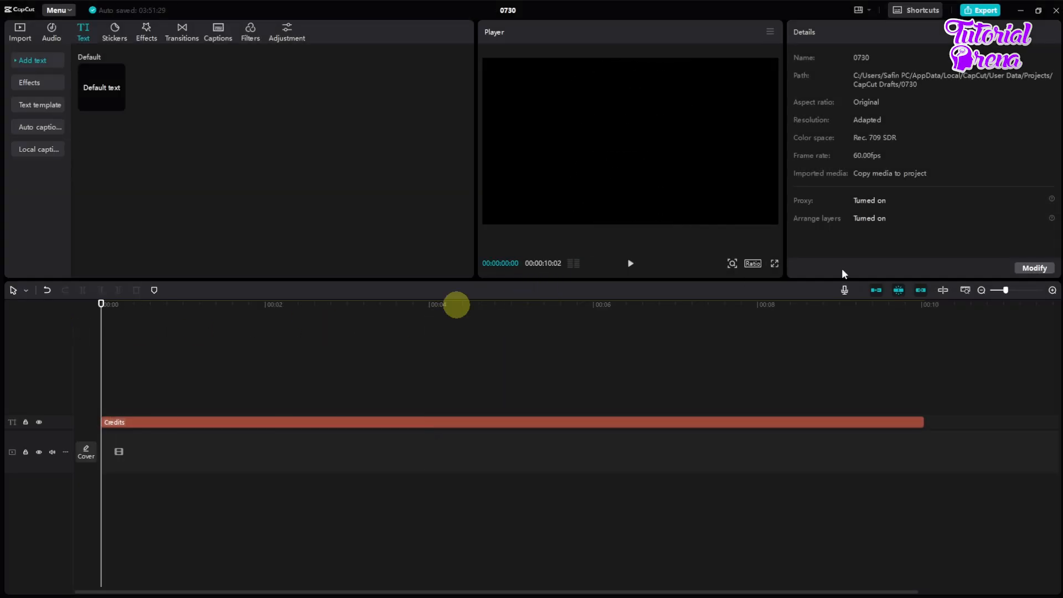
click(774, 263)
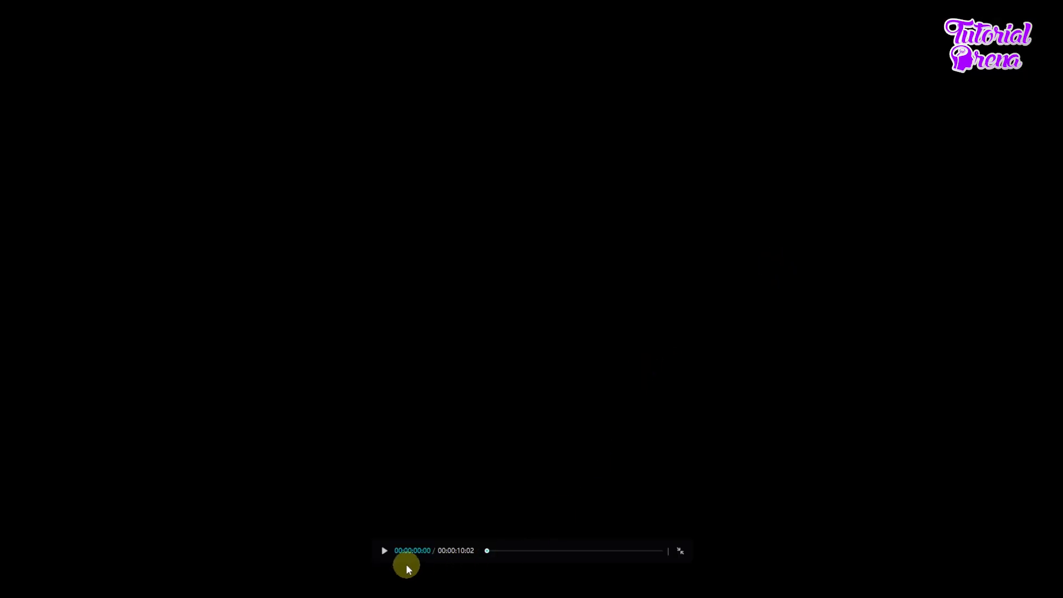
click(384, 551)
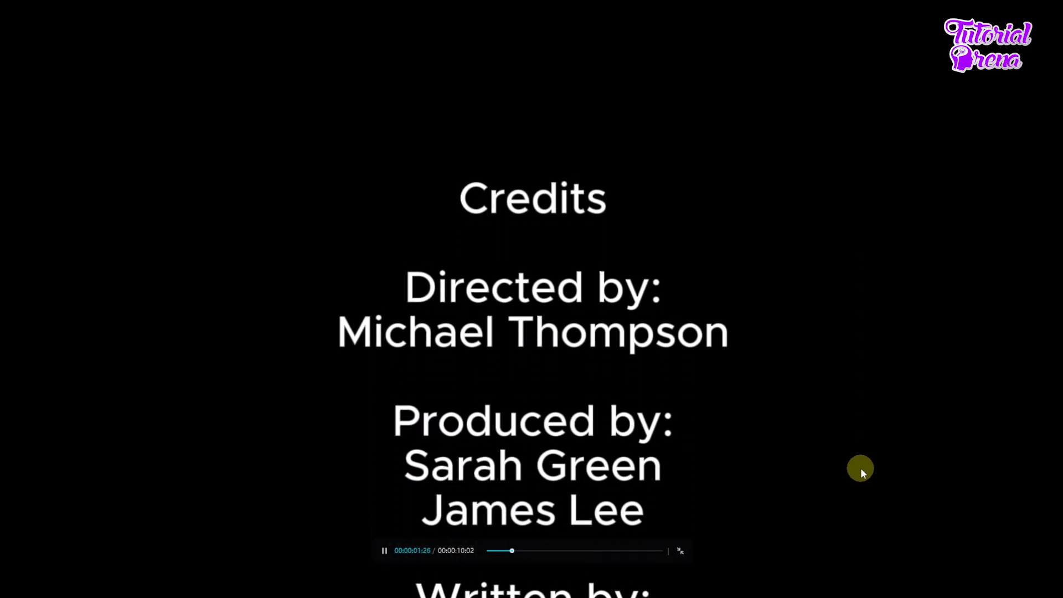